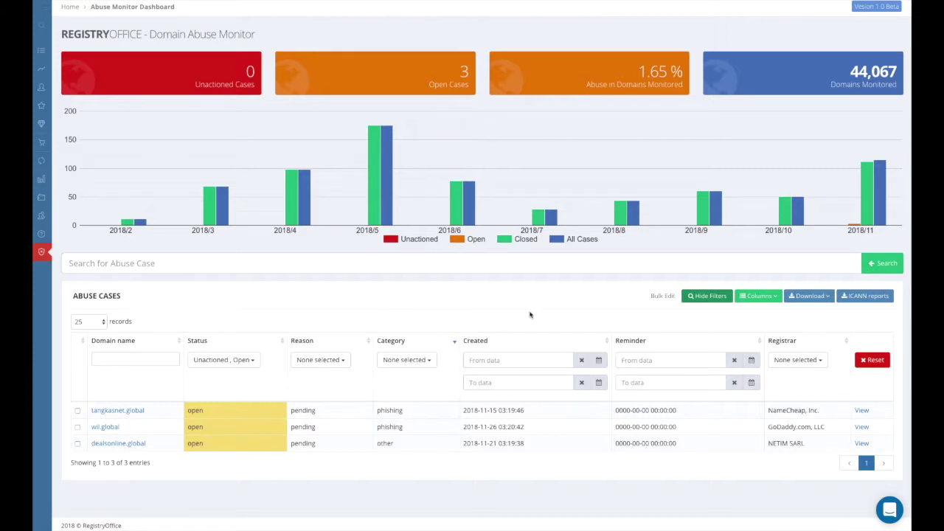
Look through the available columns and the registrar filter options for the abuse cases list.
left_click(764, 298)
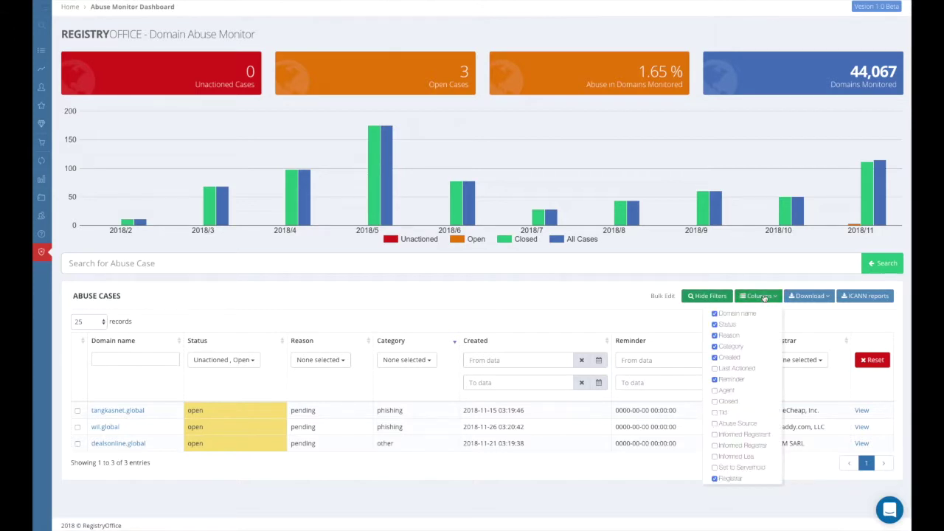
left_click(764, 296)
left_click(798, 360)
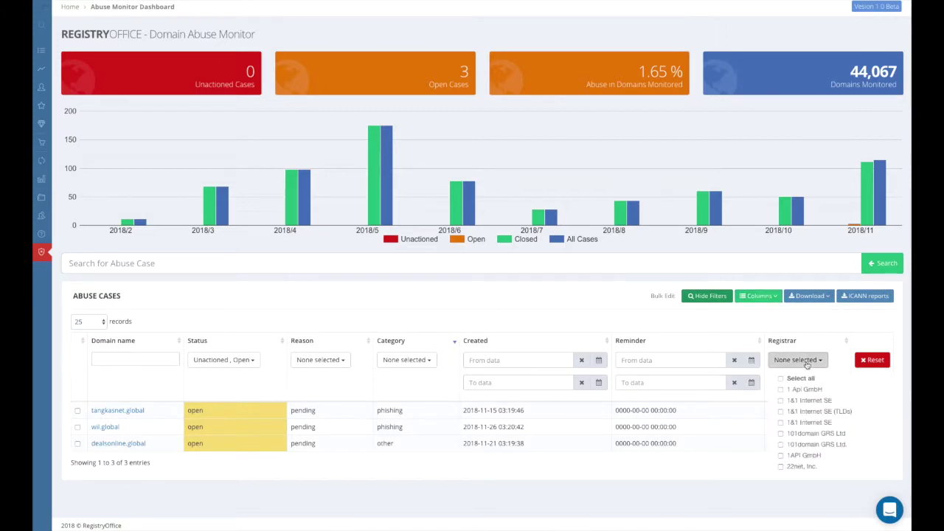
scroll(819, 421, "down", 10)
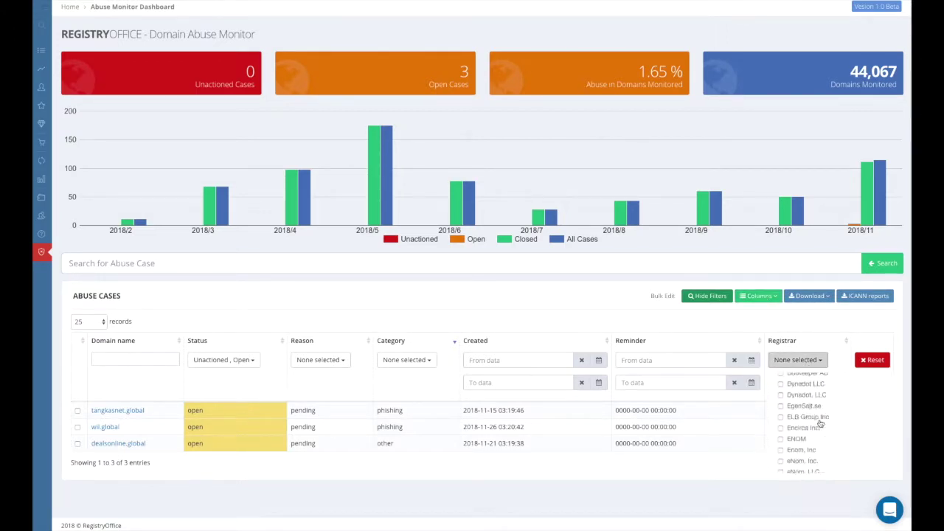
left_click(804, 324)
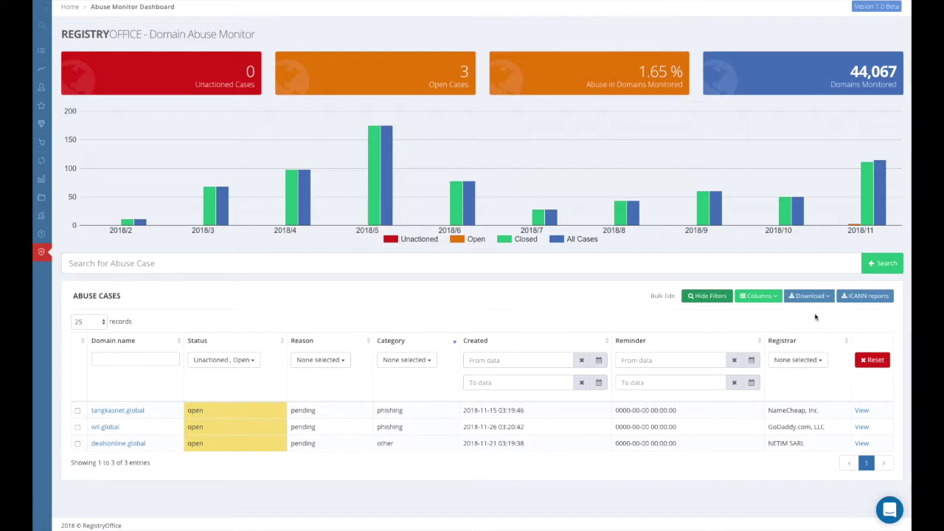
Open the tangkasnet.global abuse case and examine the choices for its case status and status reason.
left_click(127, 417)
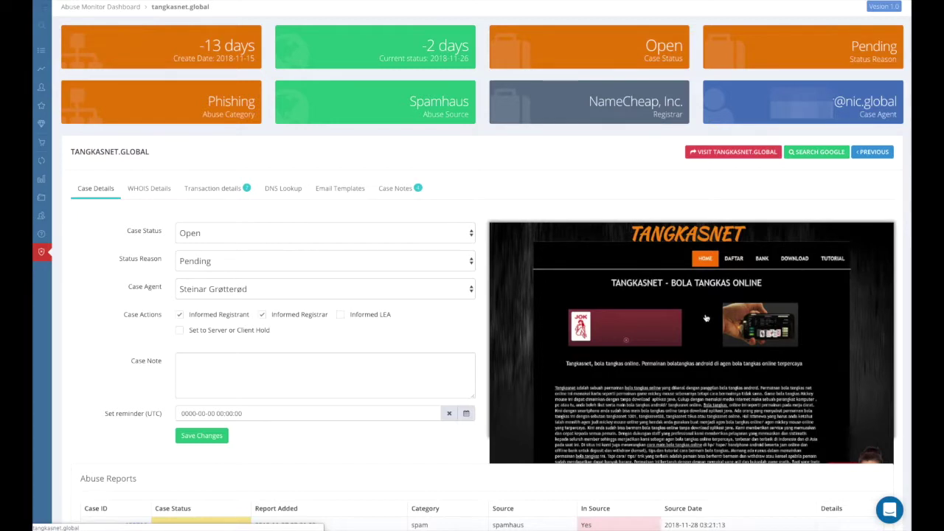
left_click(467, 234)
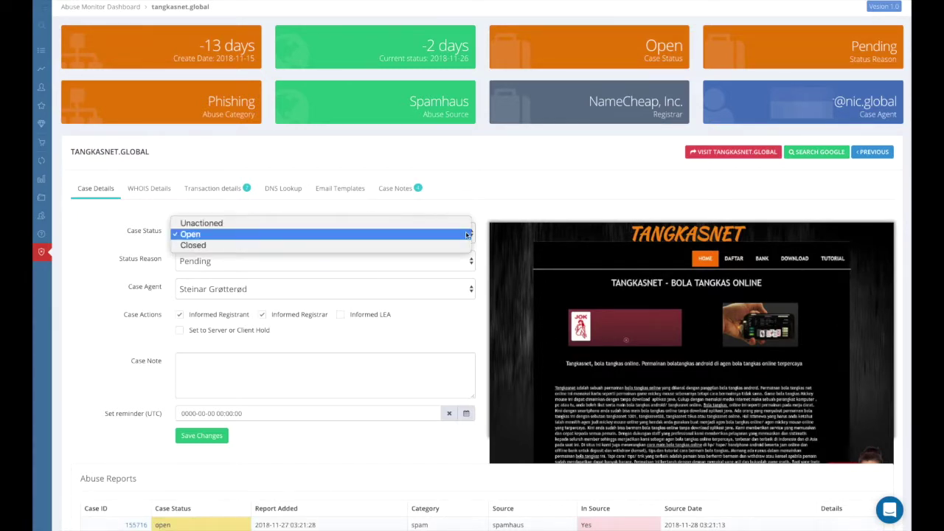
left_click(481, 230)
left_click(469, 262)
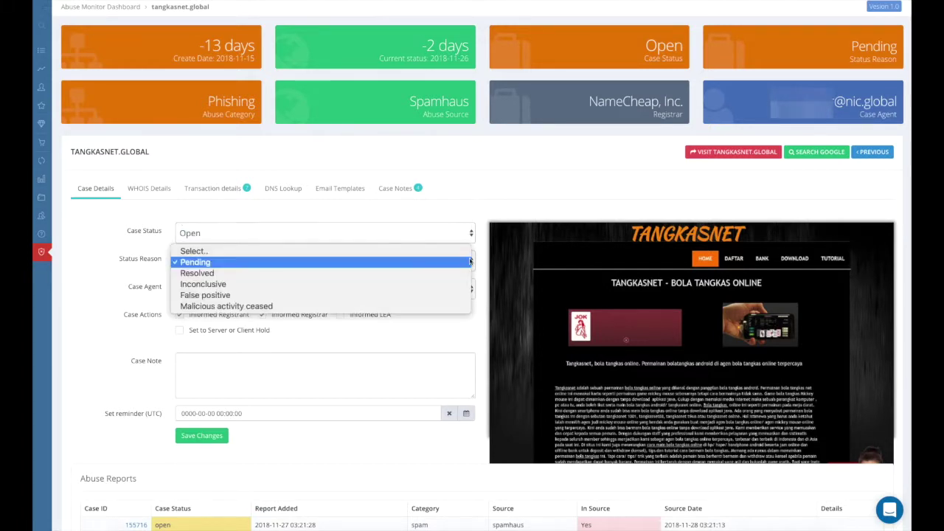
left_click(480, 262)
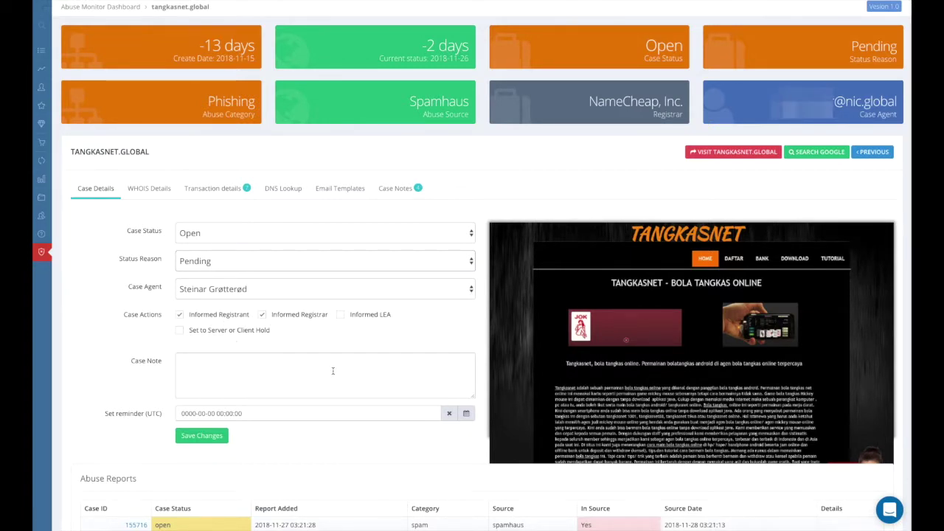
Review the abuse reports and case notes recorded for the tangkasnet.global case.
scroll(435, 436, "down", 3)
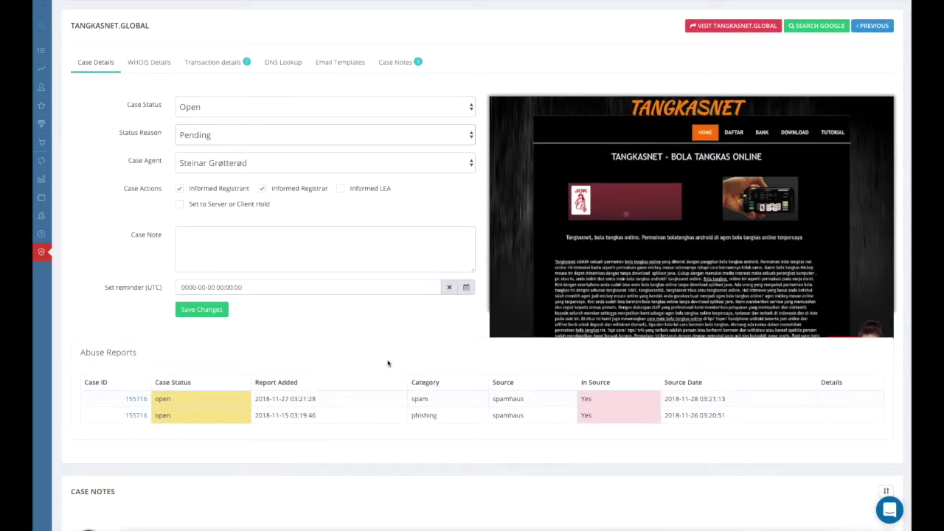
scroll(382, 416, "down", 3)
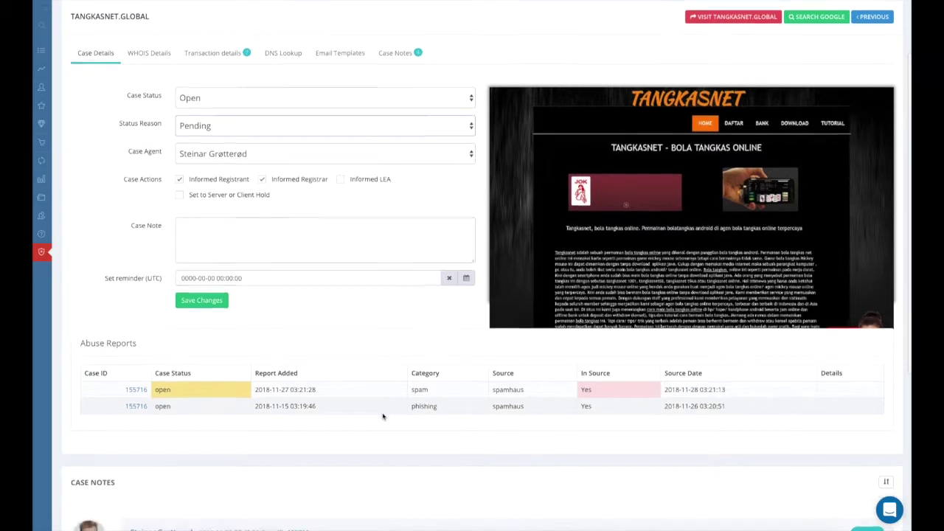
scroll(383, 413, "down", 5)
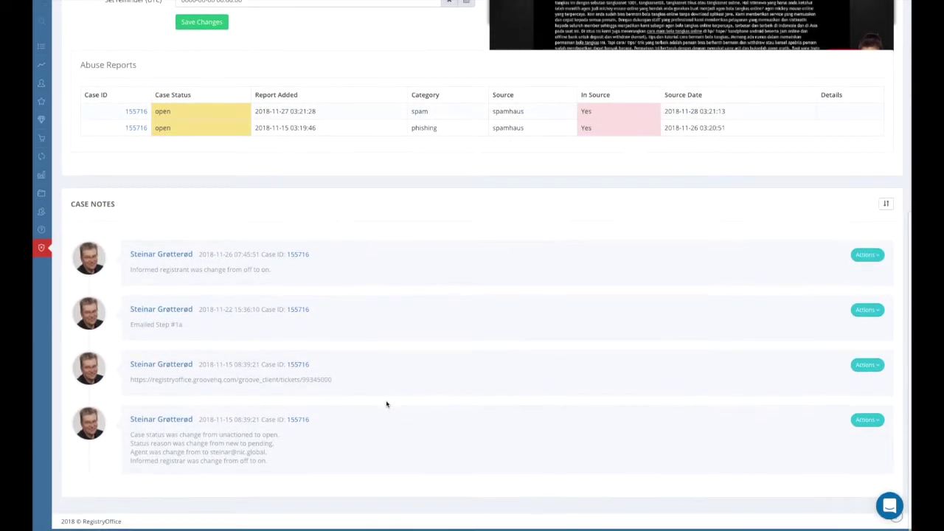
scroll(386, 404, "up", 5)
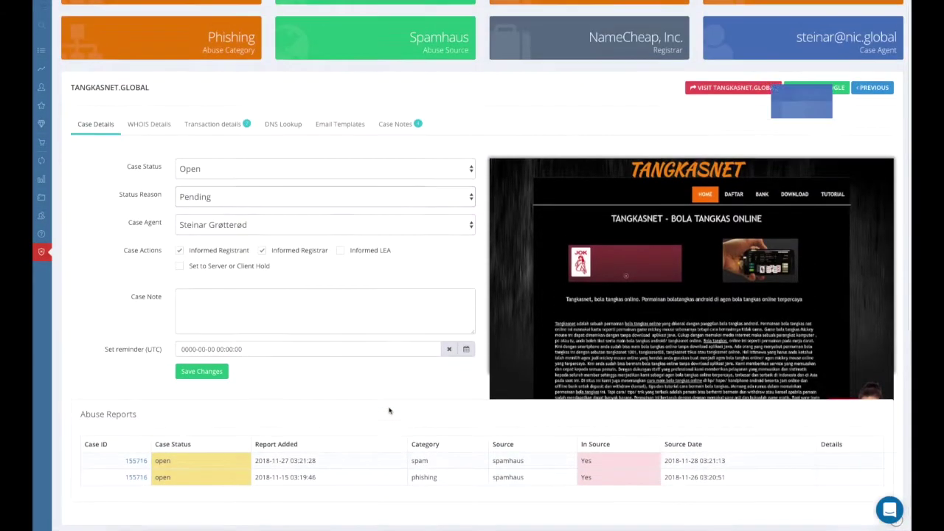
scroll(390, 411, "up", 2)
Examine the WHOIS details and the transaction history of tangkasnet.global.
left_click(151, 188)
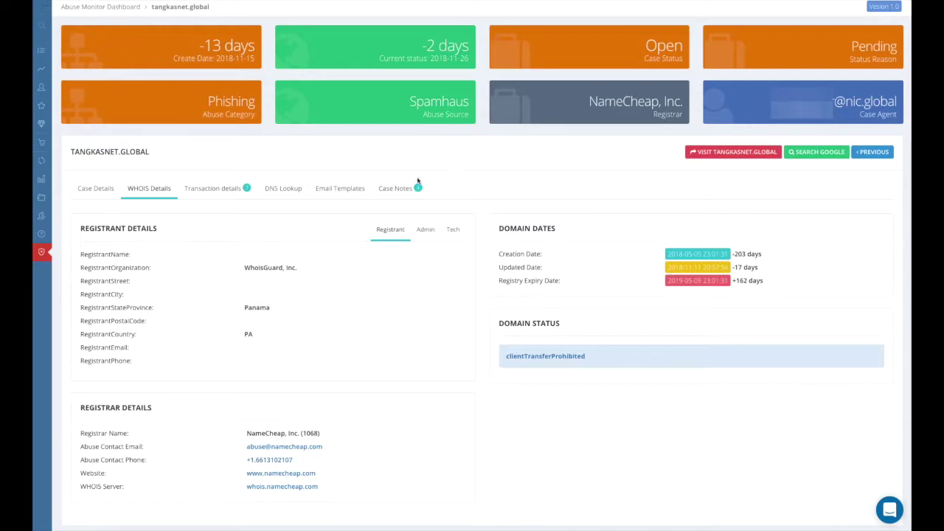
left_click(247, 190)
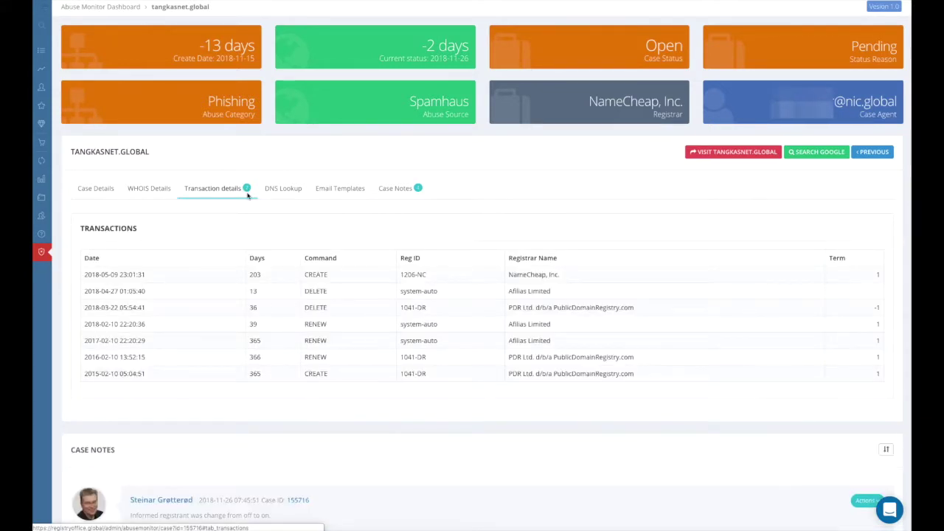
scroll(247, 189, "down", 3)
scroll(351, 248, "up", 1)
scroll(351, 248, "up", 3)
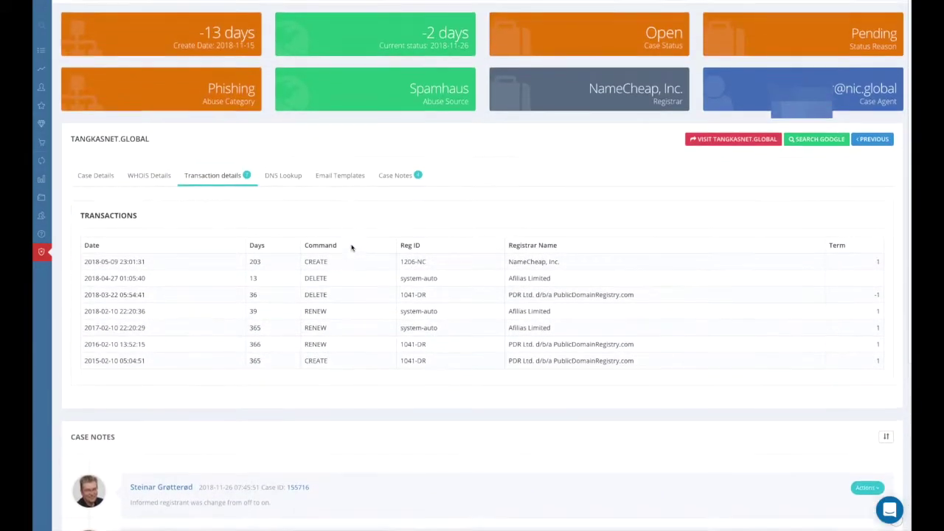
Run a DNS lookup for tangkasnet.global to list its DNS records.
left_click(288, 193)
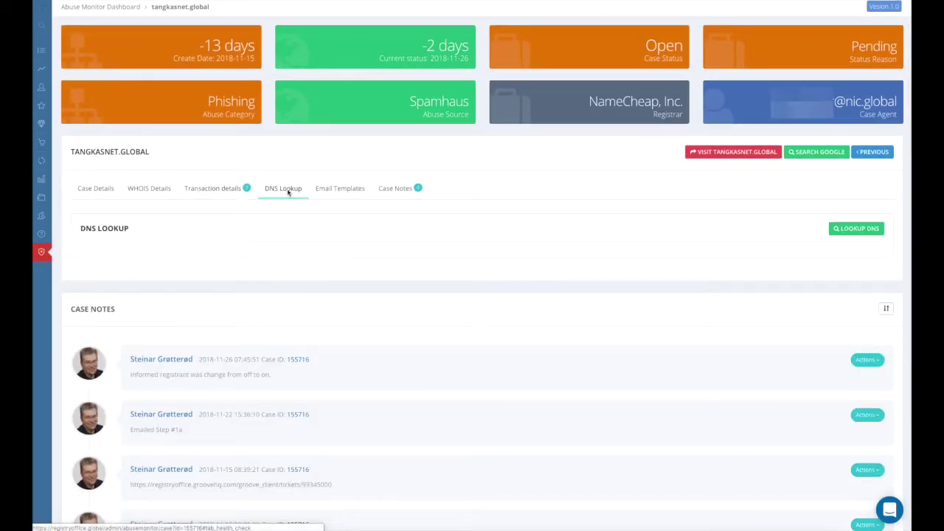
left_click(851, 230)
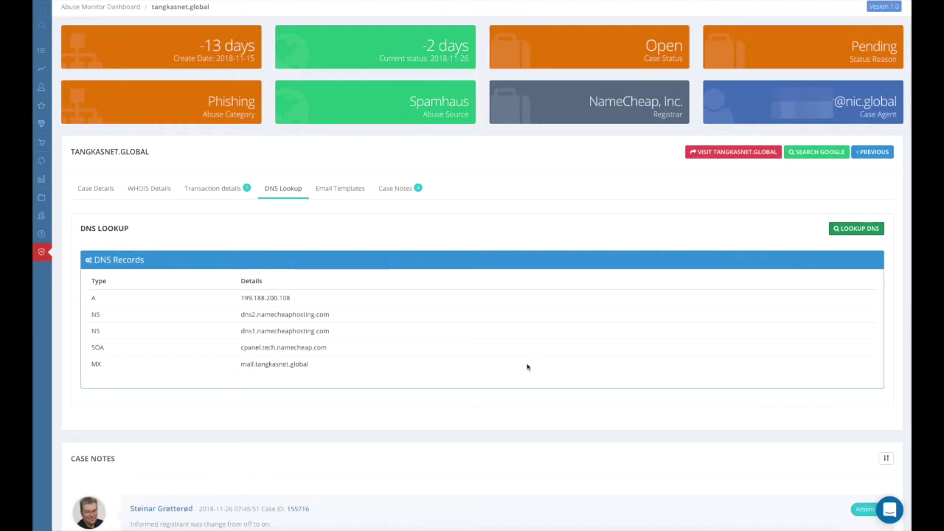
Preview the case's email templates in order, from Inform about SPAM through Steps 1, 1a and 2 to Step 3: Inform about serverHOLD.
left_click(349, 190)
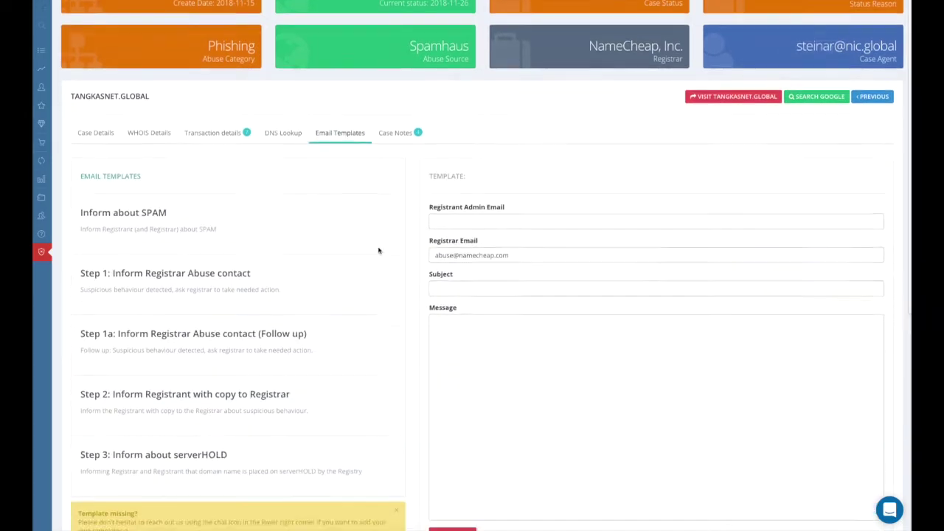
scroll(377, 247, "down", 2)
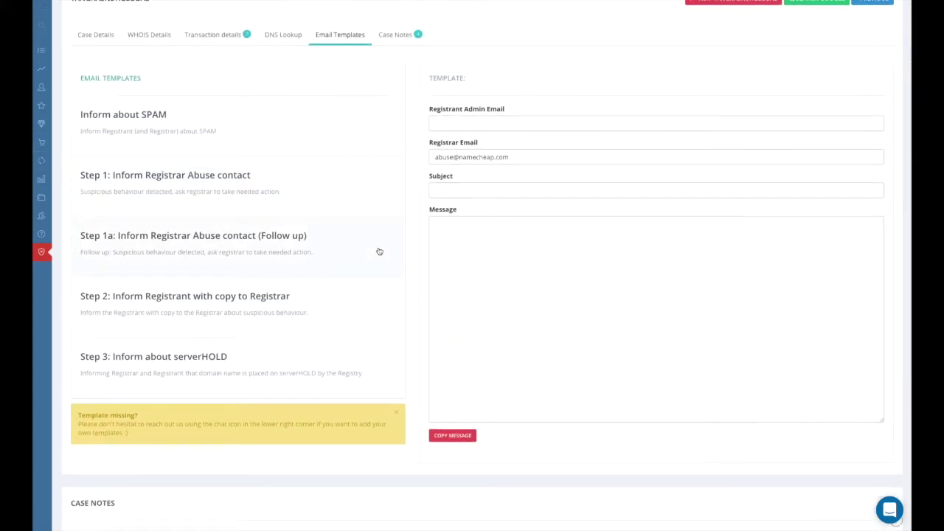
left_click(166, 132)
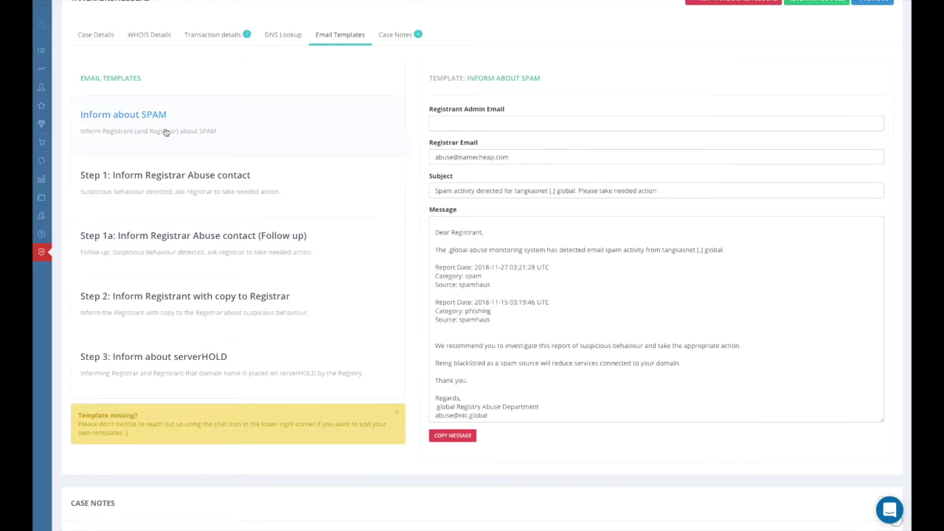
left_click(198, 195)
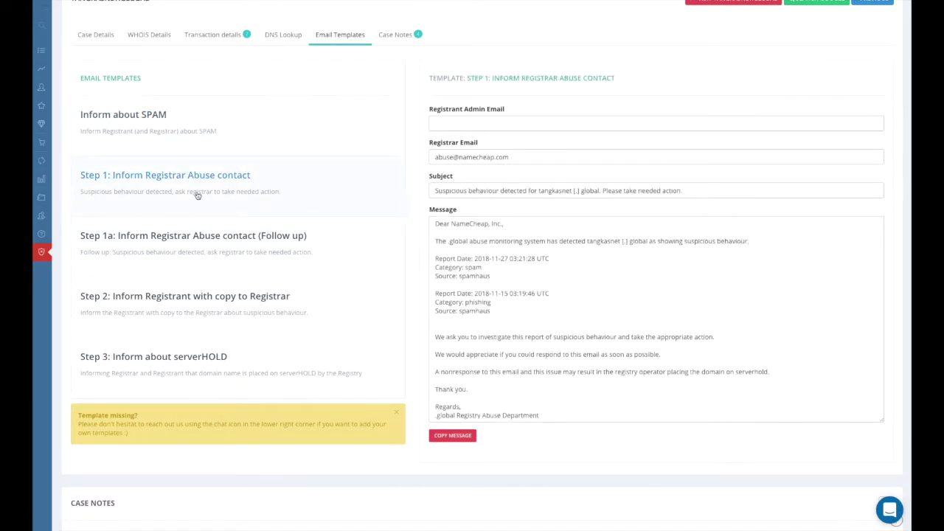
left_click(239, 252)
left_click(239, 306)
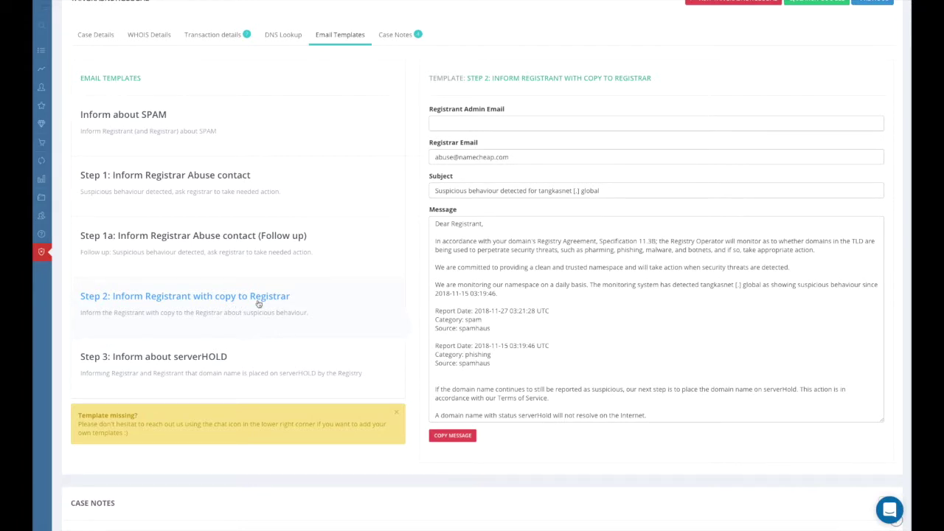
left_click(227, 361)
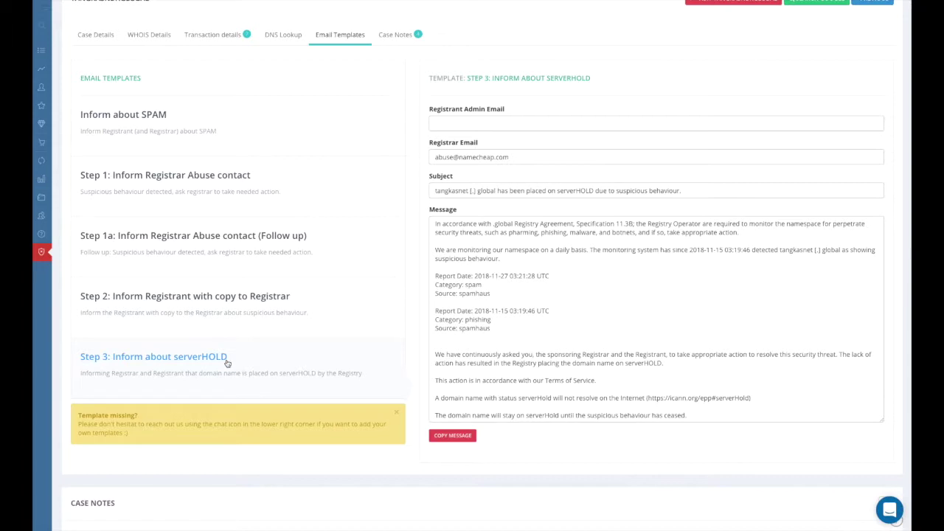
scroll(377, 337, "up", 1)
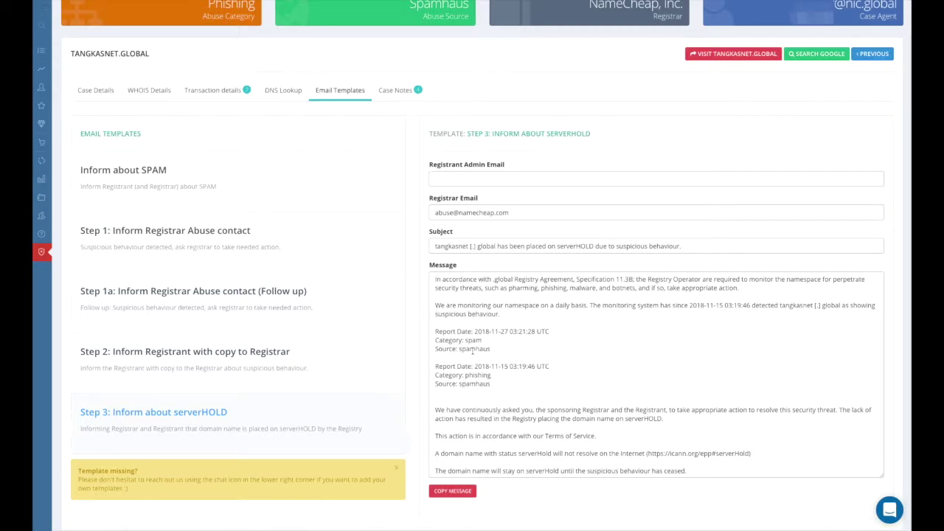
scroll(473, 353, "down", 3)
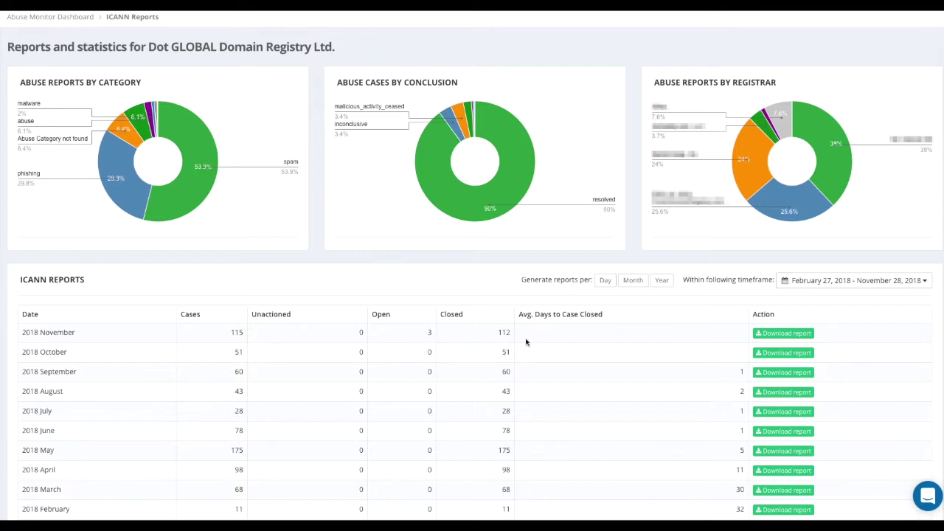
Download the ICANN report for 2018 October.
left_click(782, 351)
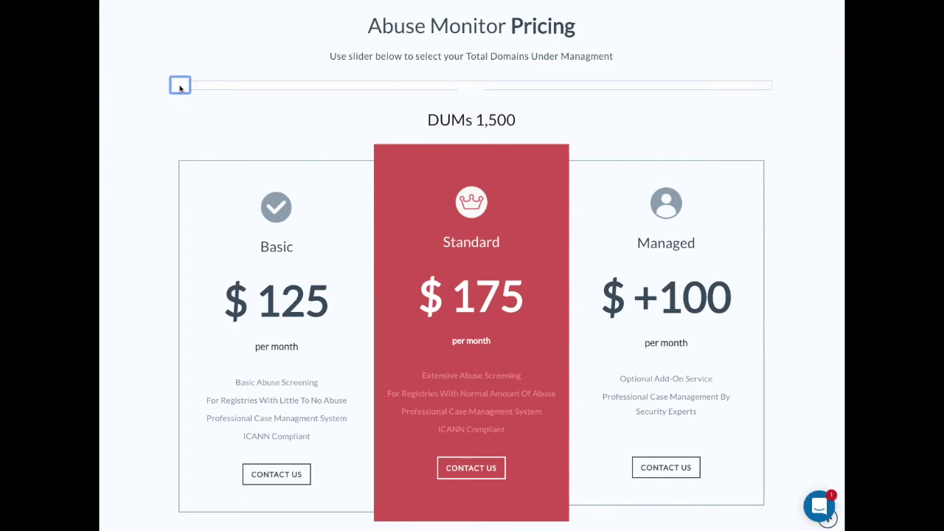
Set the total domains under management to 41,000 on the Abuse Monitor pricing page.
left_click_drag(180, 88, 418, 85)
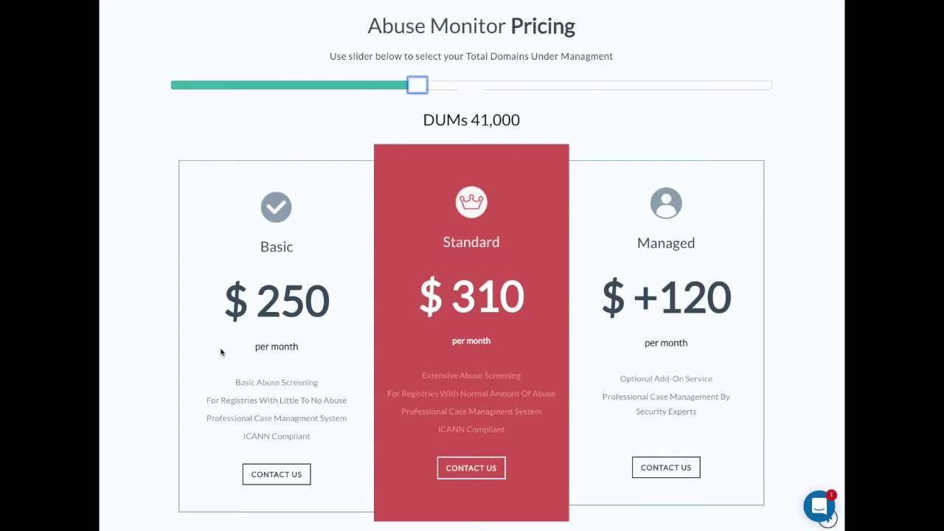